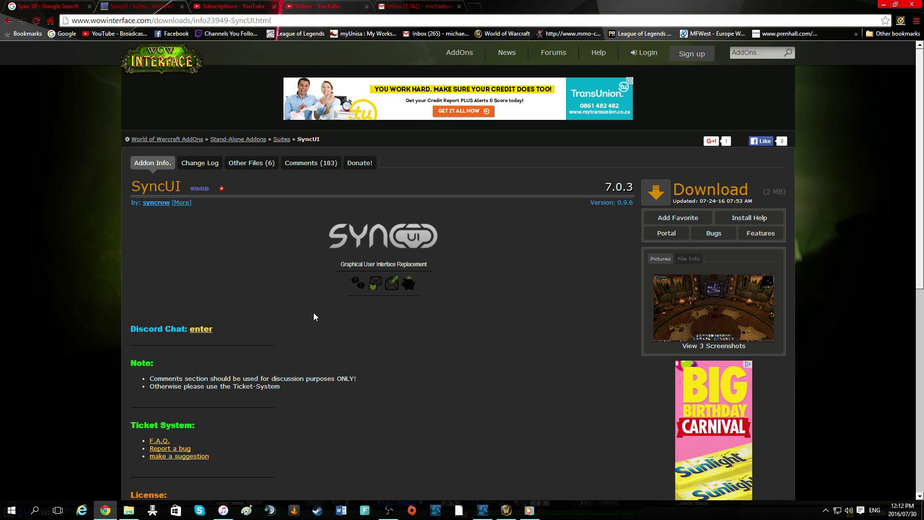
Scroll over the SyncUI page's notes and licence, then clear the in-game target
{"action": "scroll", "coordinate": [293, 277], "scroll_direction": "down", "scroll_amount": 5}
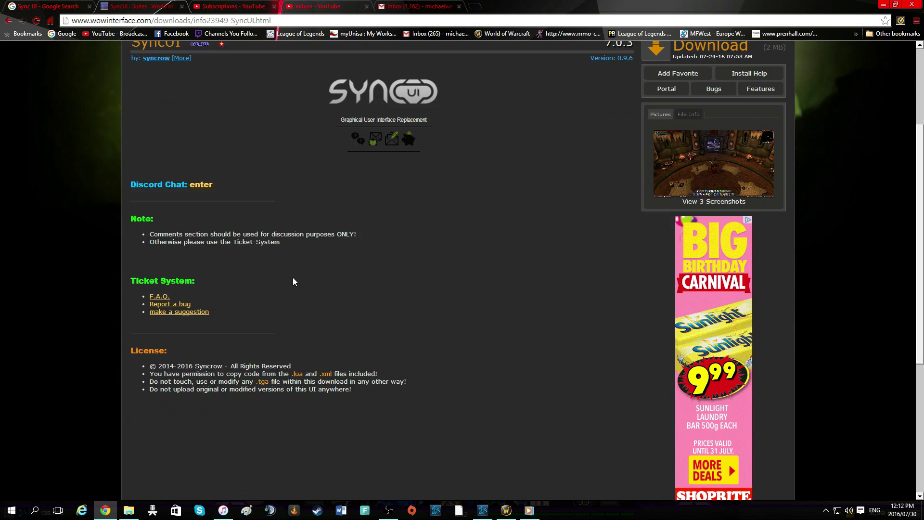
{"action": "scroll", "coordinate": [292, 277], "scroll_direction": "up", "scroll_amount": 5}
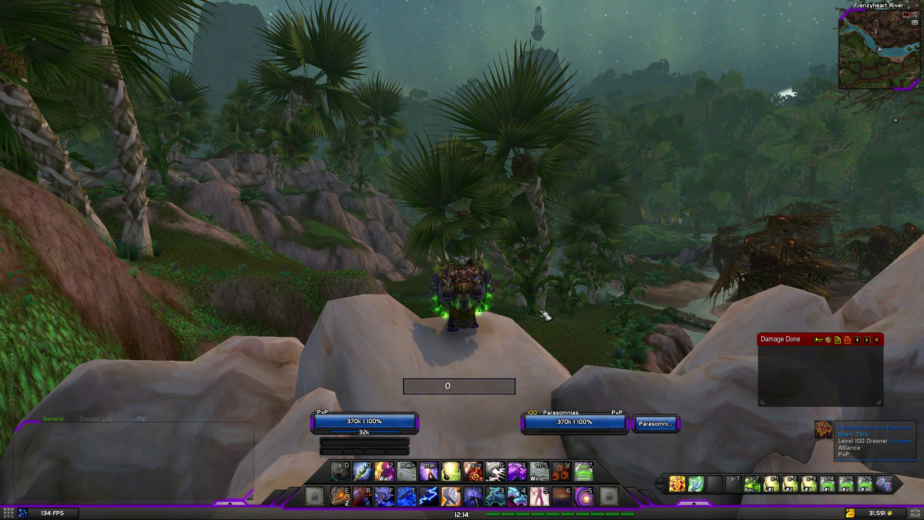
{"action": "left_click", "coordinate": [442, 220]}
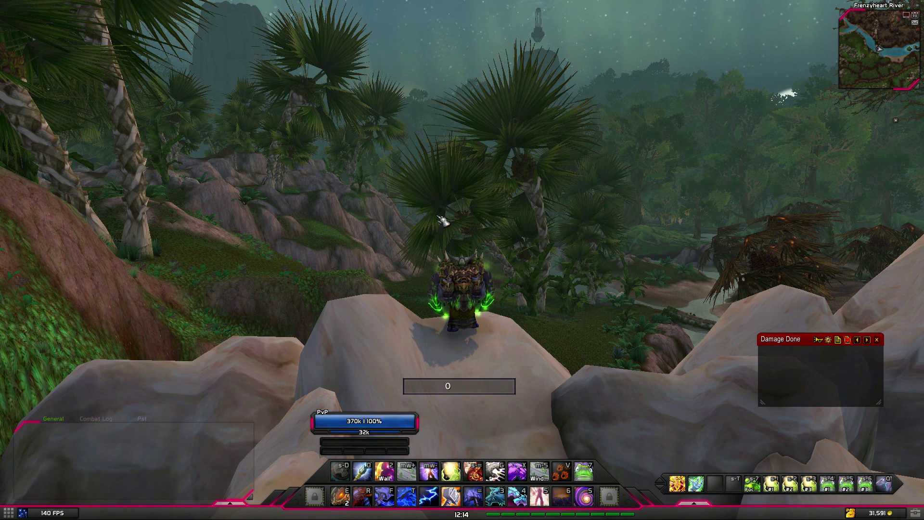
Preview SyncUI's Placement-Tool frame layout, close it, and bring the game menu back
{"action": "key", "text": "Escape"}
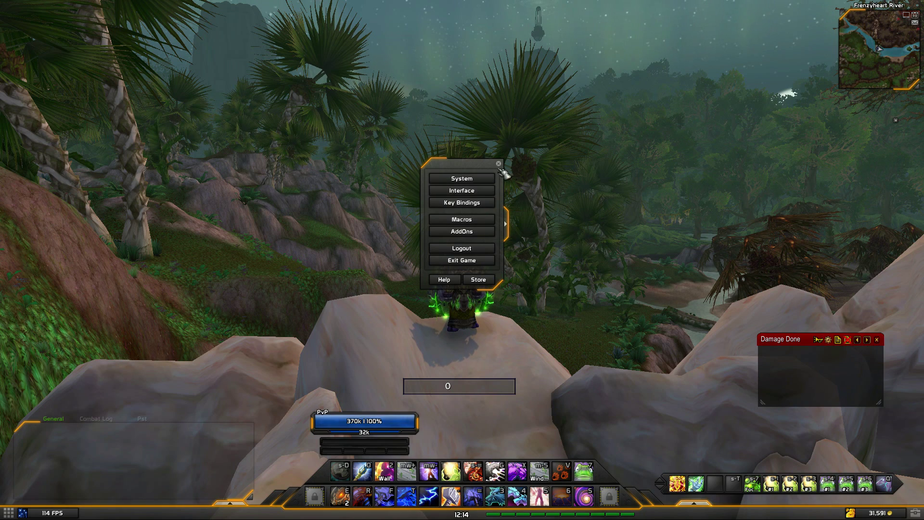
{"action": "left_click", "coordinate": [508, 224]}
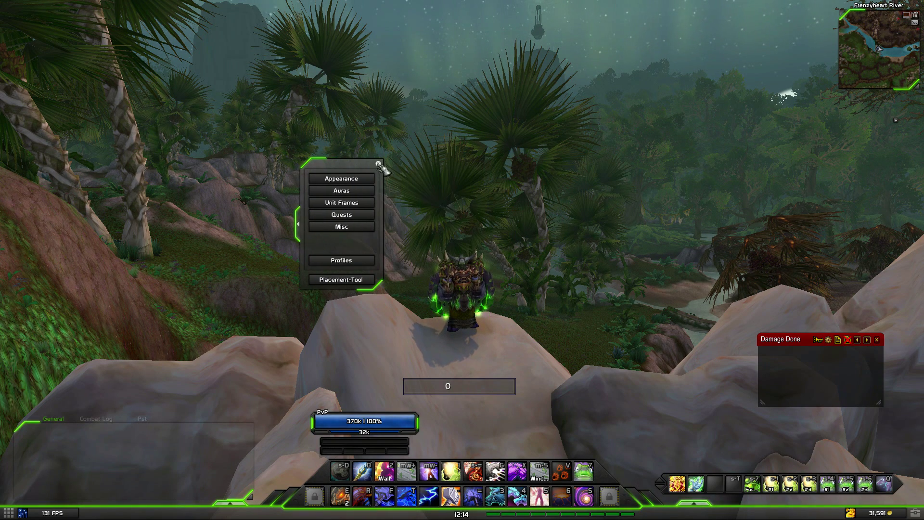
{"action": "left_click", "coordinate": [354, 280]}
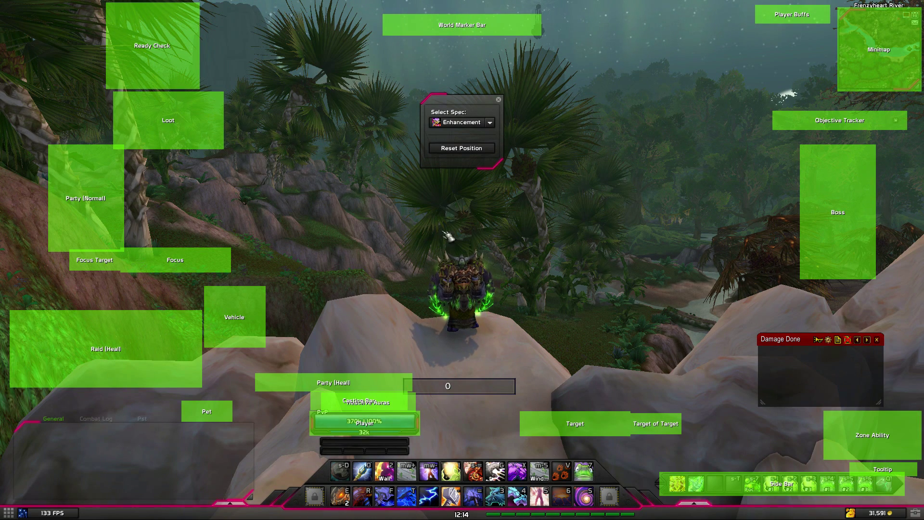
{"action": "left_click", "coordinate": [498, 100]}
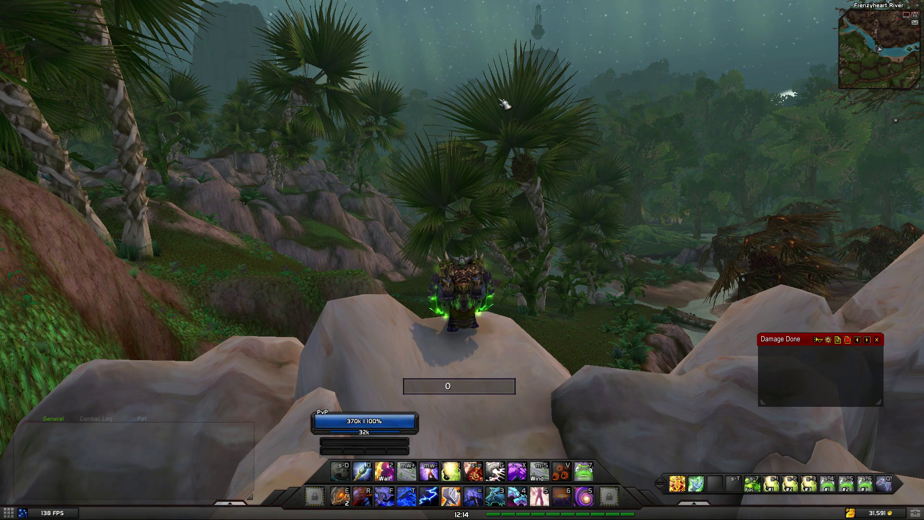
{"action": "key", "text": "Escape"}
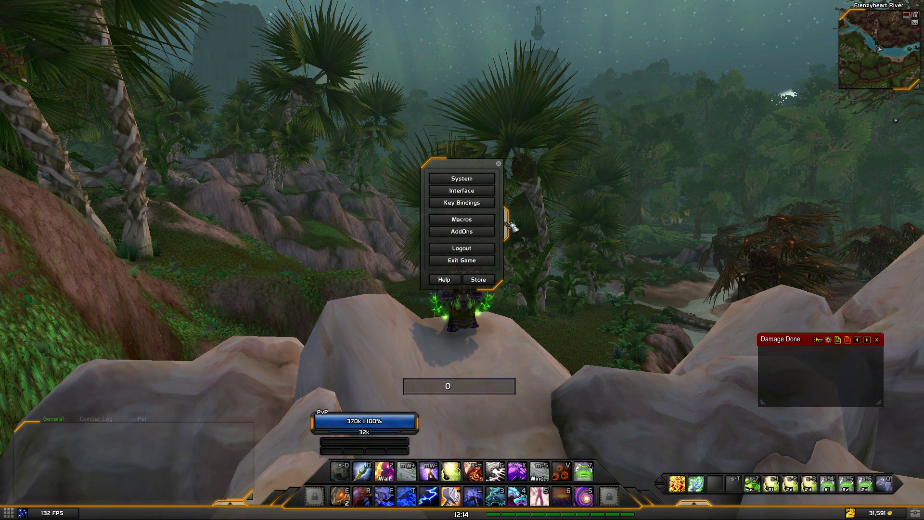
In Appearance, cycle Color Mode through Class Colors, Rainbow and Custom, ending on Rainbow
{"action": "left_click", "coordinate": [374, 180]}
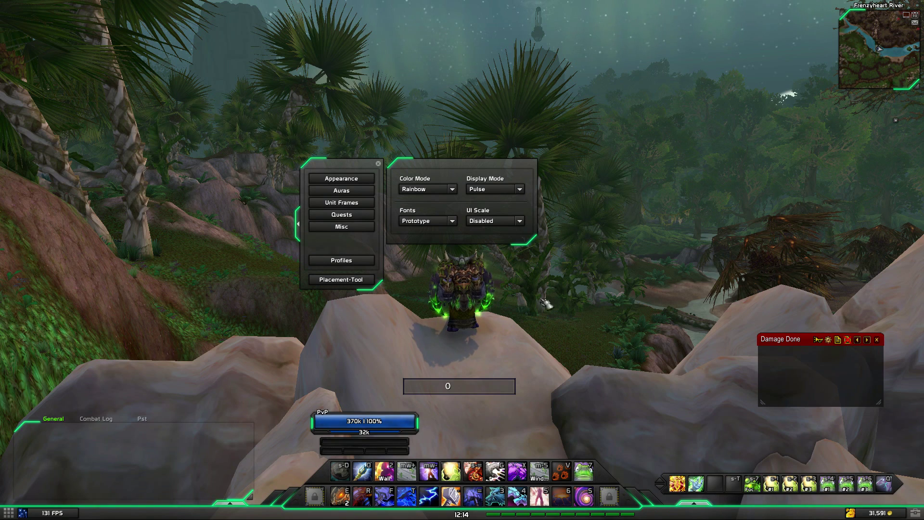
{"action": "left_click", "coordinate": [452, 189]}
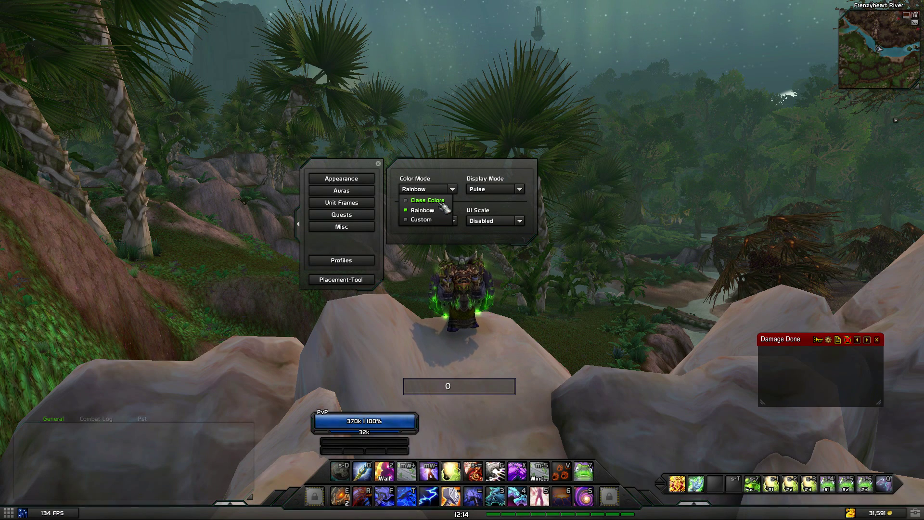
{"action": "left_click", "coordinate": [440, 201]}
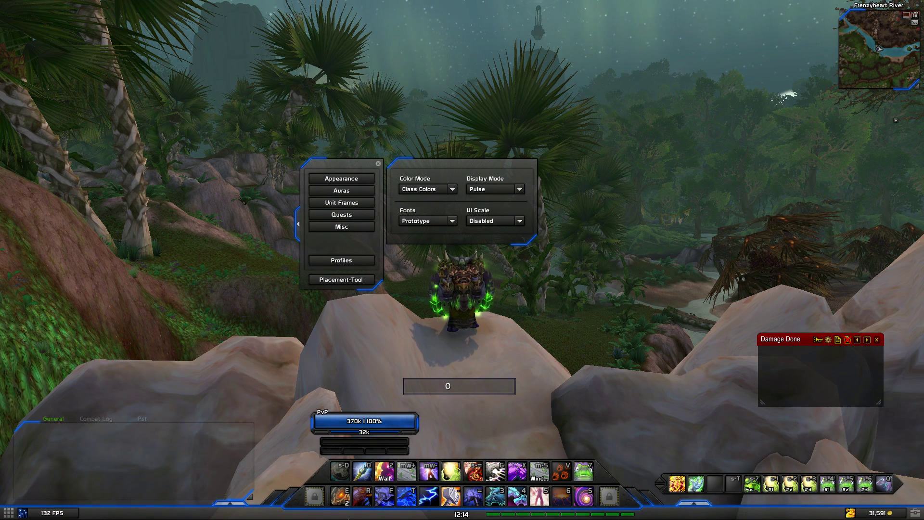
{"action": "left_click", "coordinate": [452, 189]}
{"action": "left_click", "coordinate": [434, 212]}
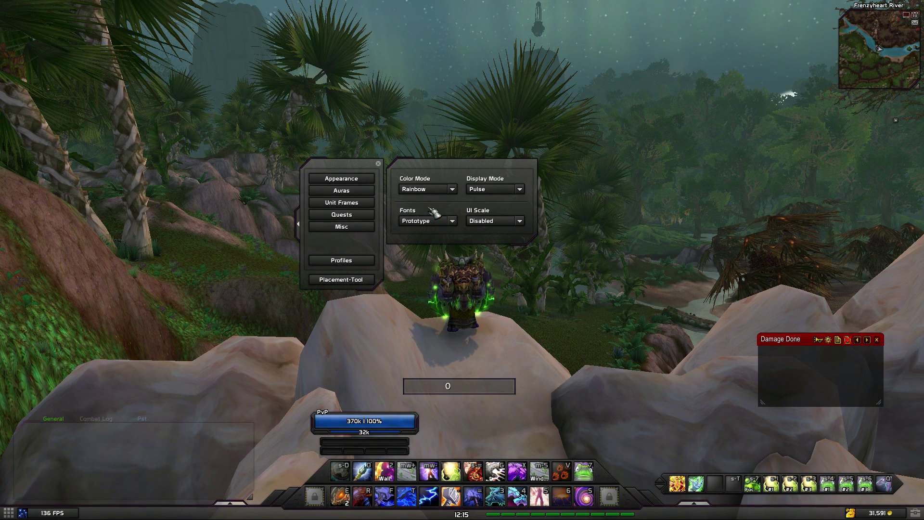
{"action": "left_click", "coordinate": [452, 189]}
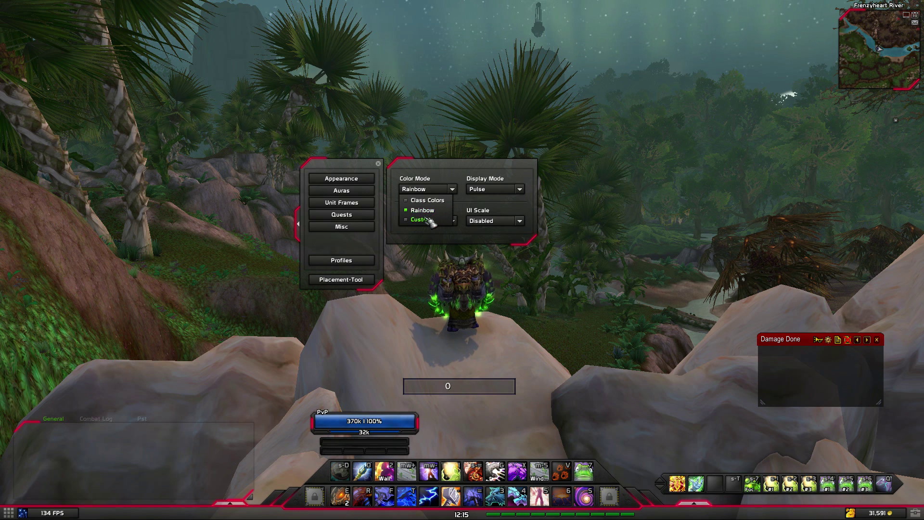
{"action": "left_click", "coordinate": [434, 222]}
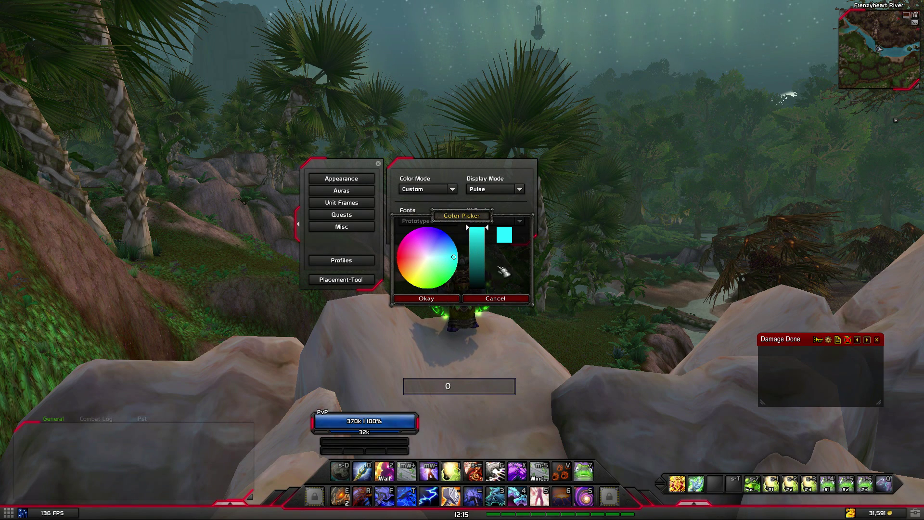
{"action": "left_click", "coordinate": [479, 298]}
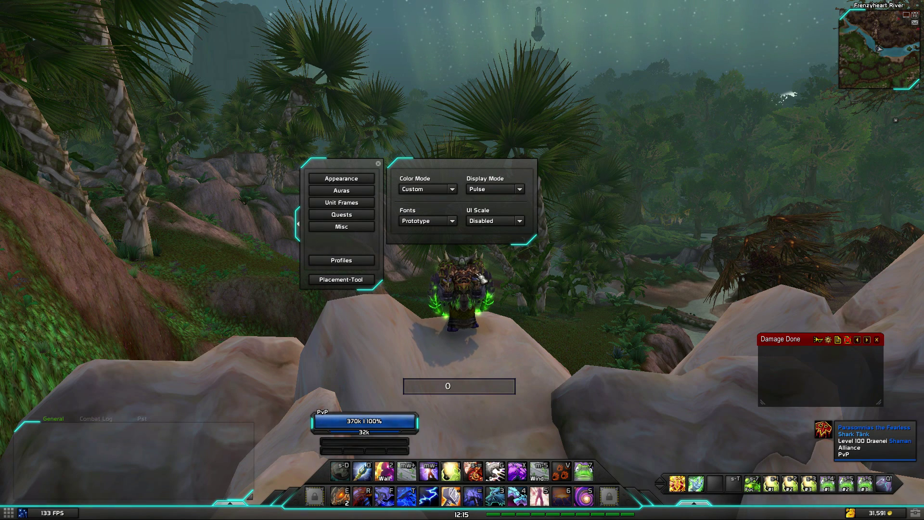
{"action": "left_click", "coordinate": [452, 189]}
{"action": "left_click", "coordinate": [432, 209]}
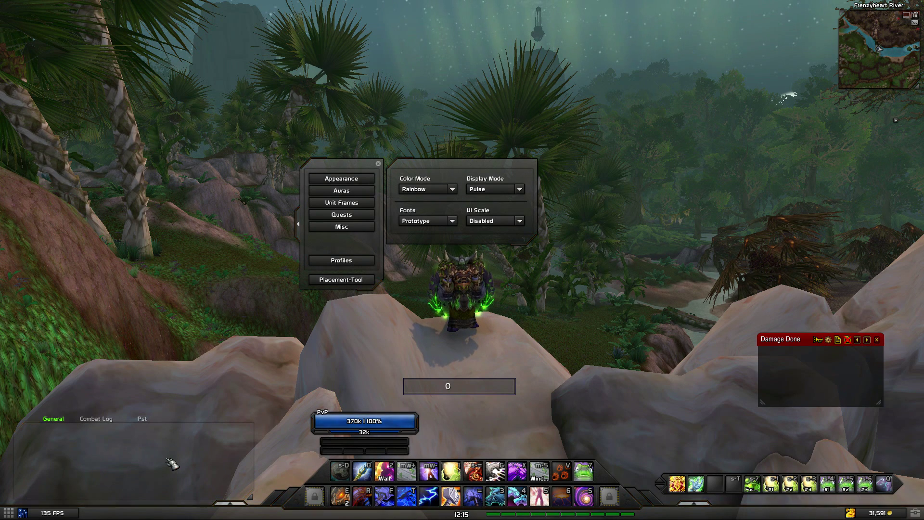
Keep the Prototype font, try Solid then Pulse display mode, and check UI Scale options
{"action": "left_click", "coordinate": [453, 221]}
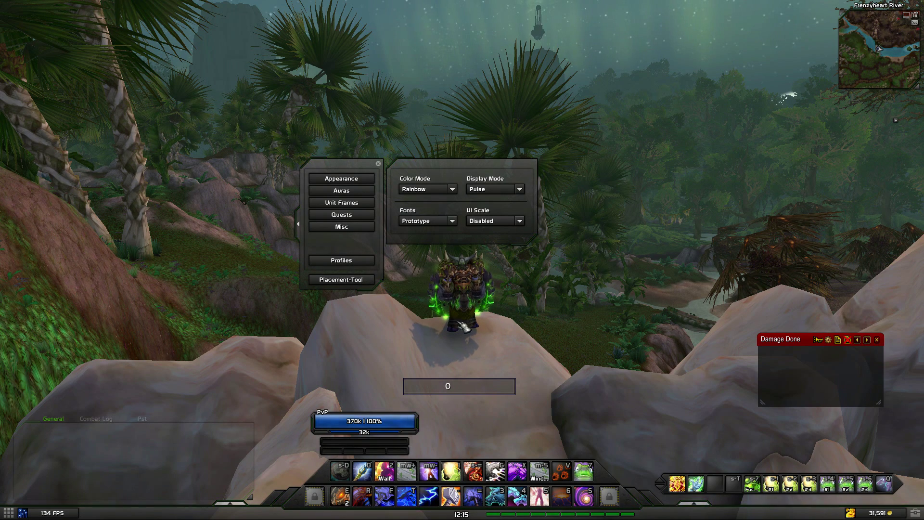
{"action": "left_click", "coordinate": [452, 221]}
{"action": "left_click", "coordinate": [454, 222]}
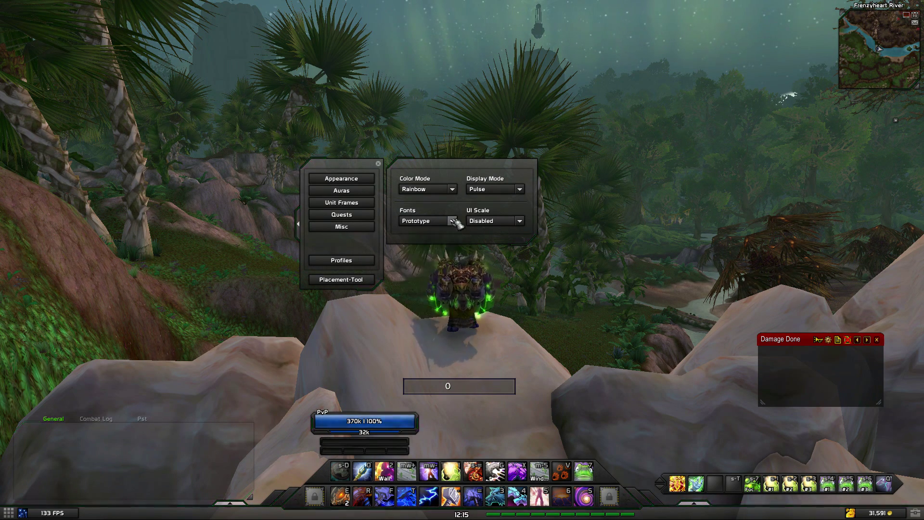
{"action": "left_click", "coordinate": [520, 189]}
{"action": "left_click", "coordinate": [501, 210]}
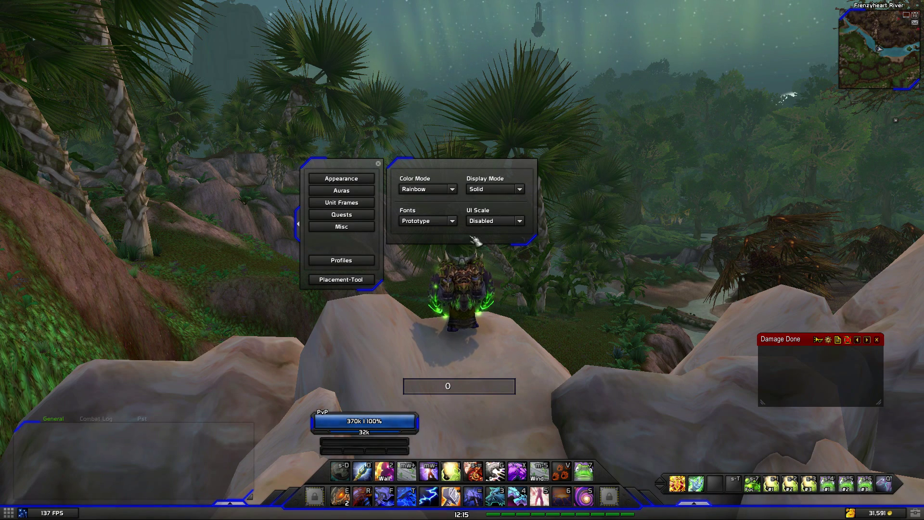
{"action": "left_click", "coordinate": [520, 189]}
{"action": "left_click", "coordinate": [506, 204]}
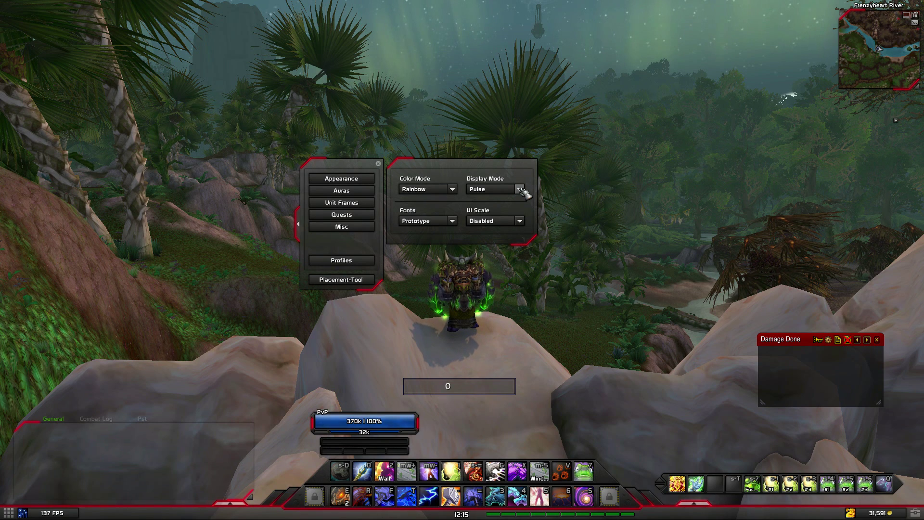
{"action": "left_click", "coordinate": [521, 222]}
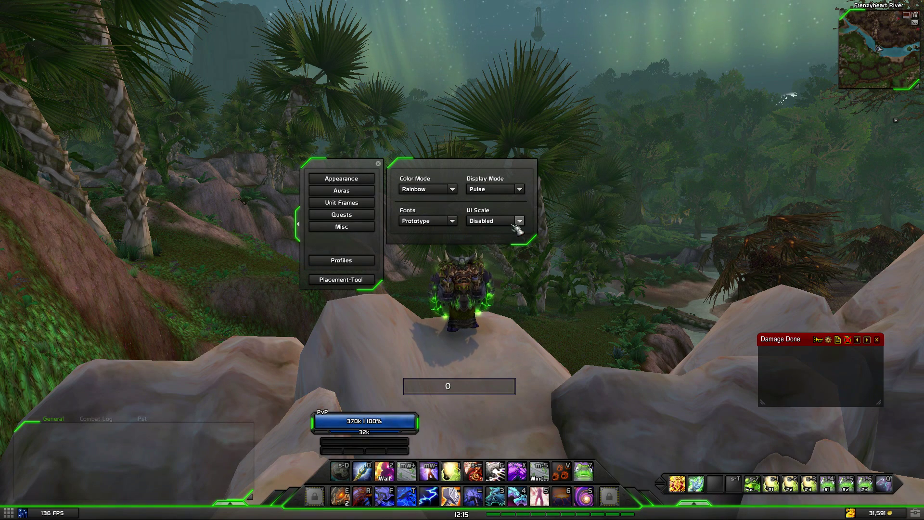
Review the Auras page, then Unit Frames, leaving unit groups sorted by Group
{"action": "left_click", "coordinate": [356, 191]}
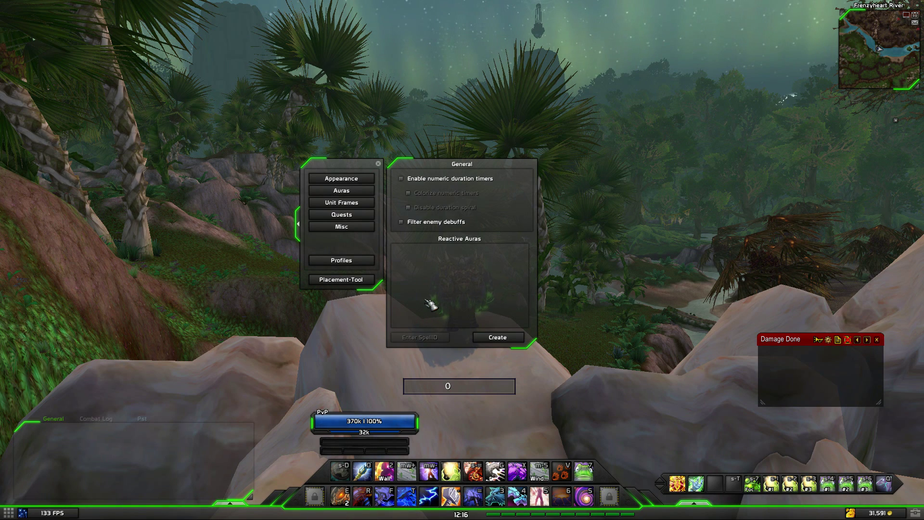
{"action": "left_click", "coordinate": [346, 202]}
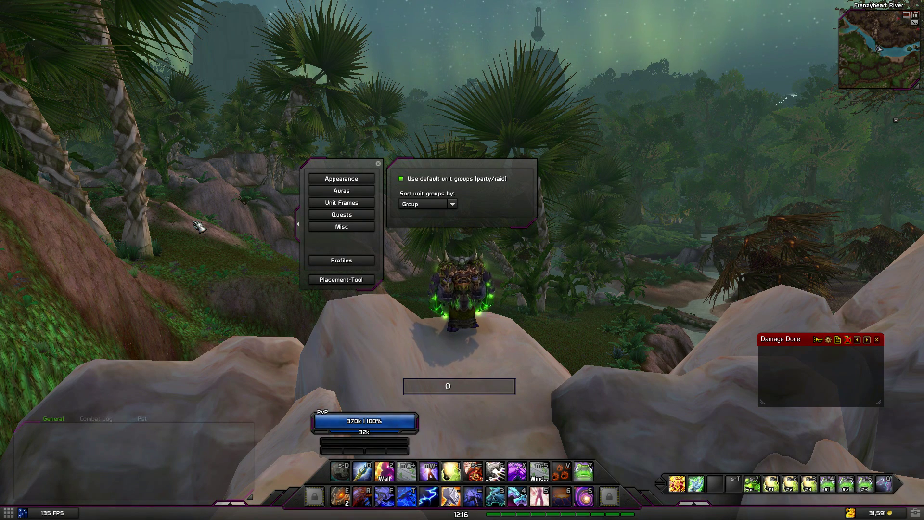
{"action": "left_click", "coordinate": [453, 205]}
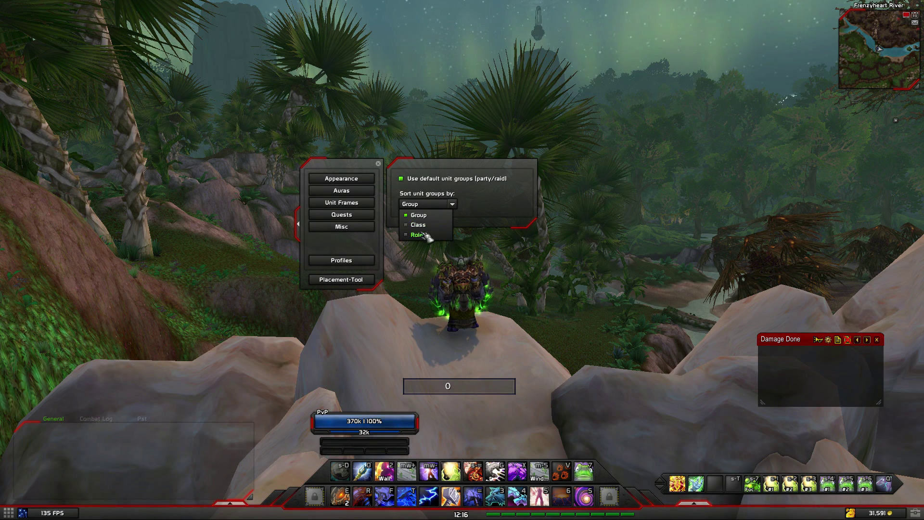
{"action": "left_click", "coordinate": [455, 205]}
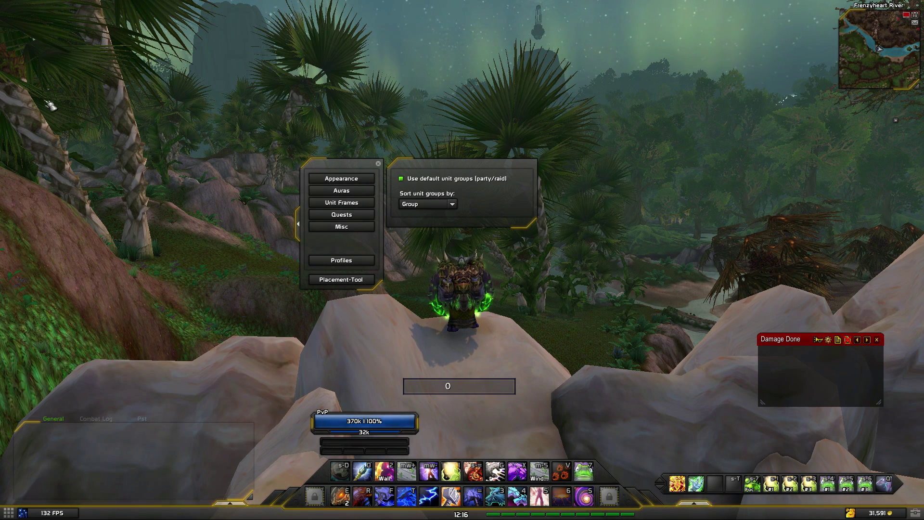
{"action": "left_click", "coordinate": [454, 206]}
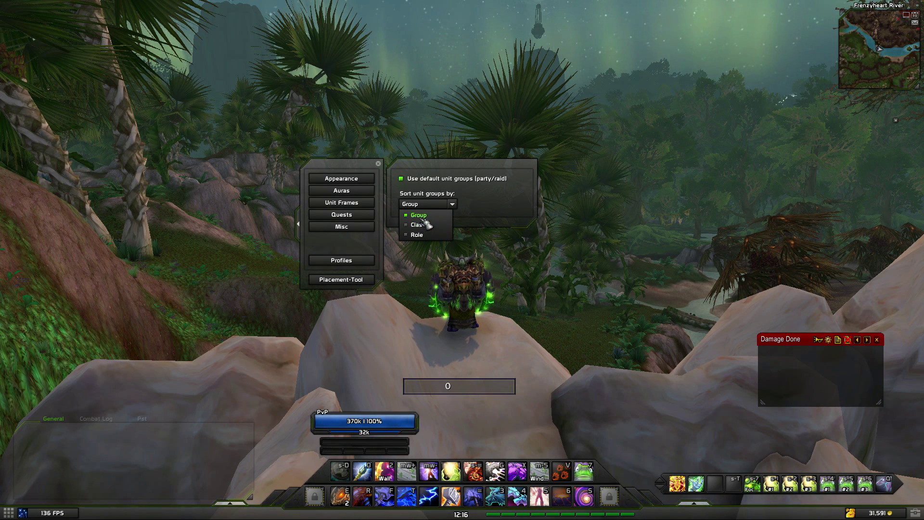
{"action": "left_click", "coordinate": [453, 204]}
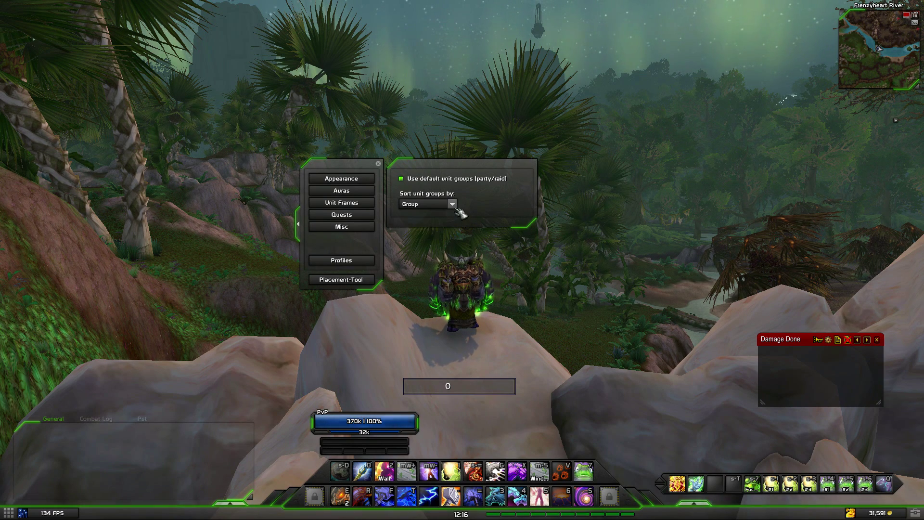
Browse the Quests and Misc pages, then show Profiles with the Default profile
{"action": "left_click", "coordinate": [355, 215]}
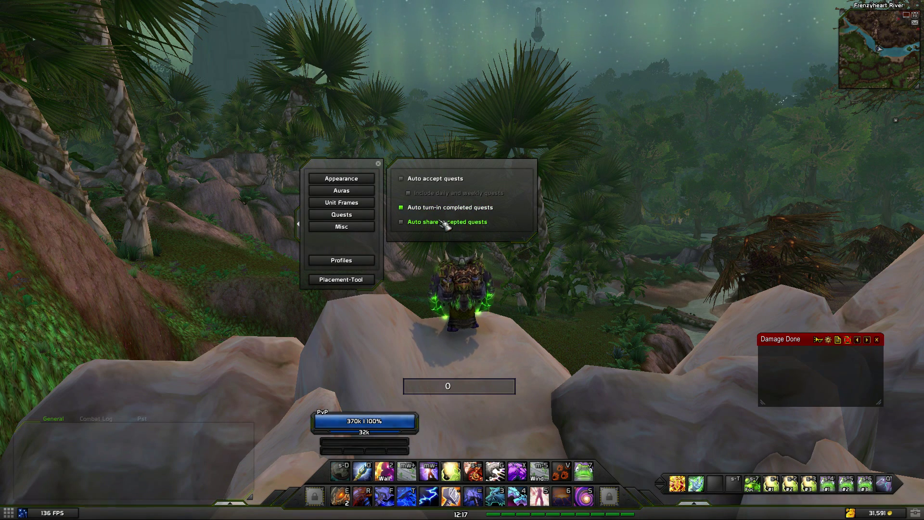
{"action": "left_click", "coordinate": [364, 226]}
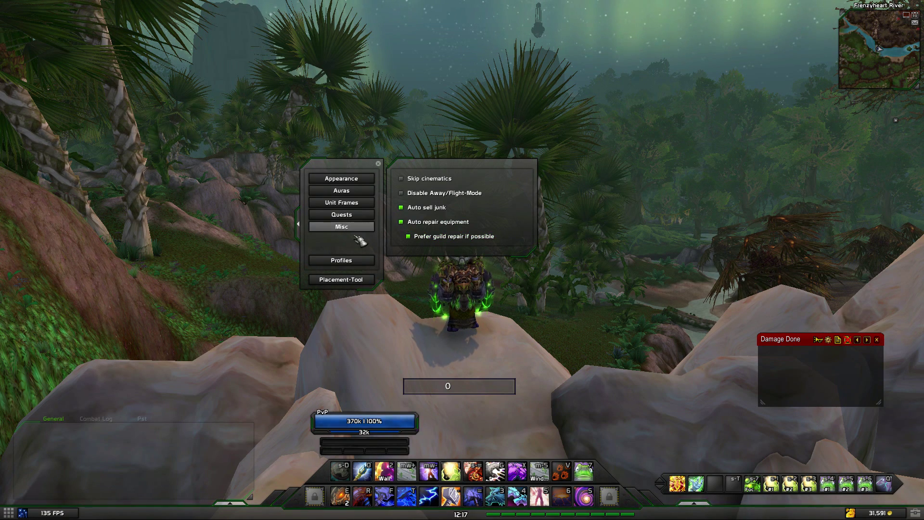
{"action": "left_click", "coordinate": [346, 260]}
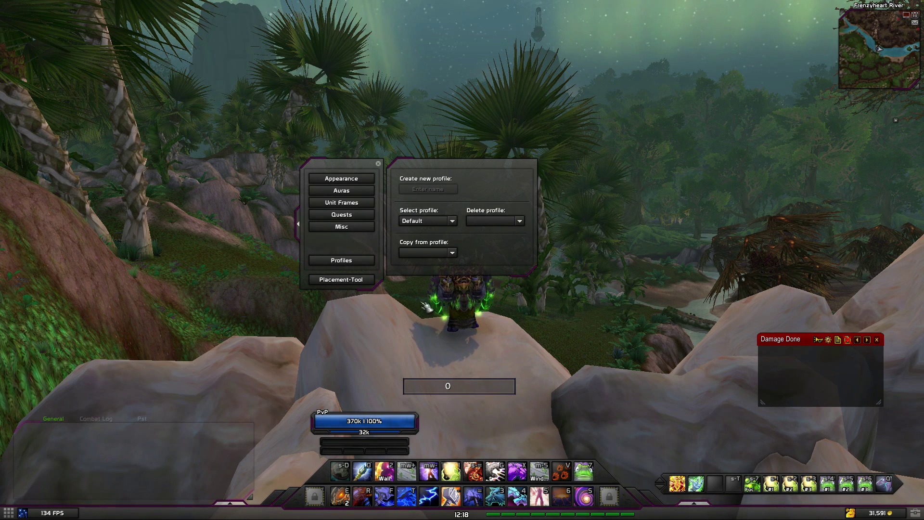
Close the SyncUI options panel with its top-right X
{"action": "left_click", "coordinate": [377, 163]}
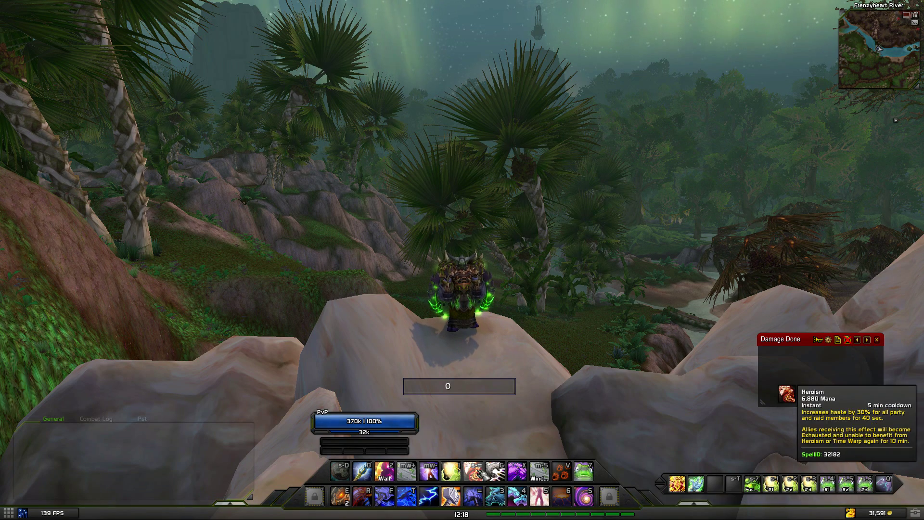
{"action": "mouse_move", "coordinate": [500, 516]}
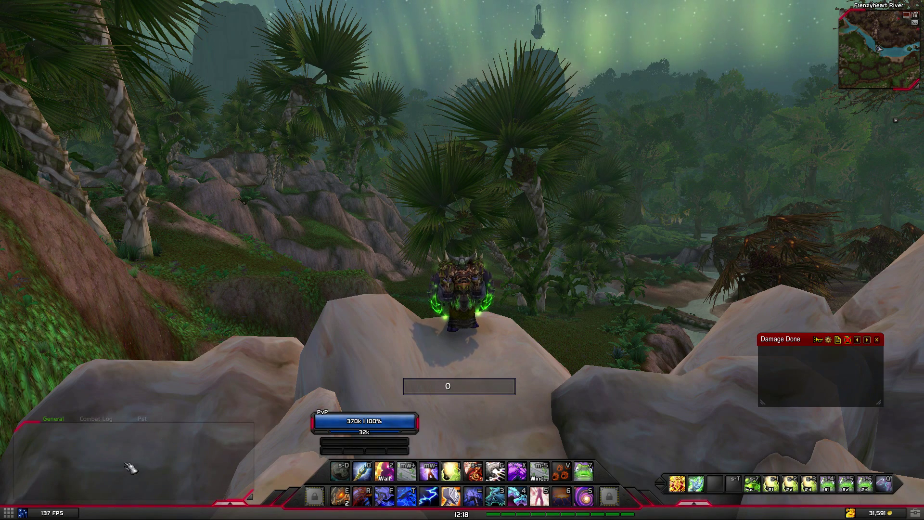
Open and close the Character and Spellbook windows, then show the left FPS datatext's choices
{"action": "left_click", "coordinate": [9, 512]}
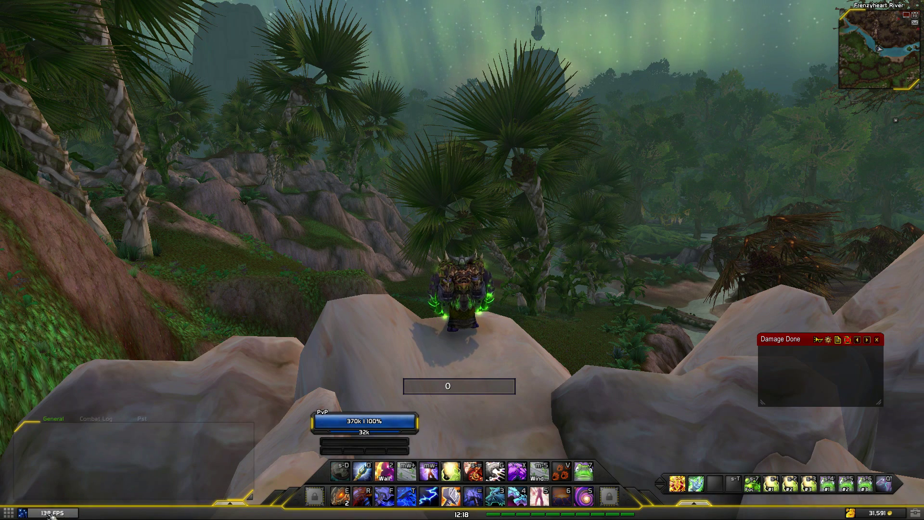
{"action": "mouse_move", "coordinate": [10, 513]}
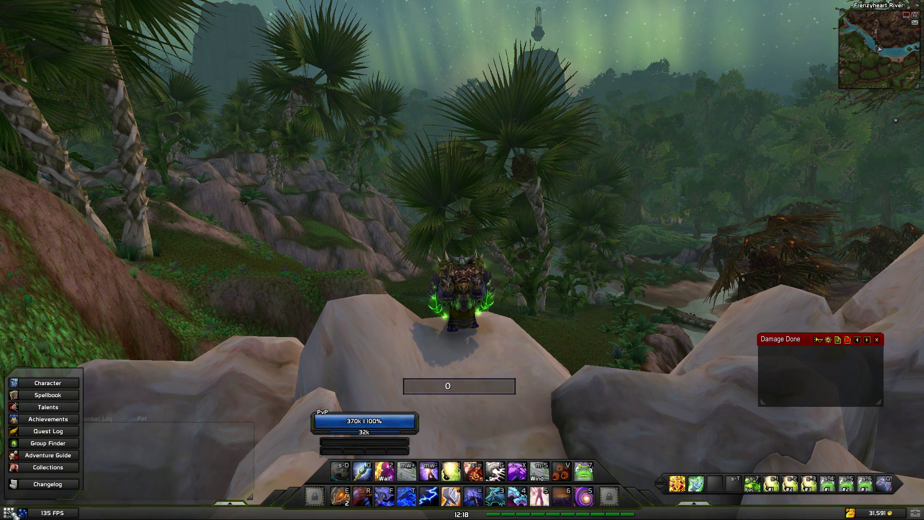
{"action": "left_click", "coordinate": [44, 383]}
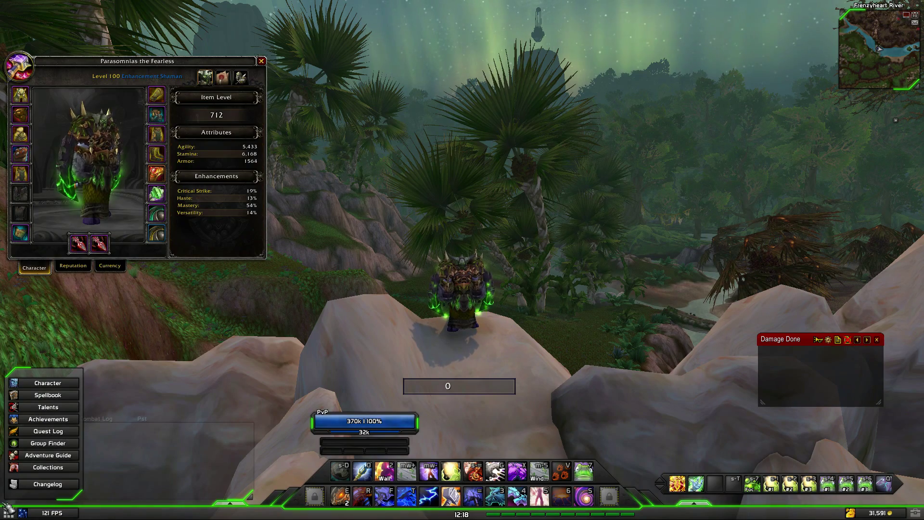
{"action": "left_click", "coordinate": [48, 397]}
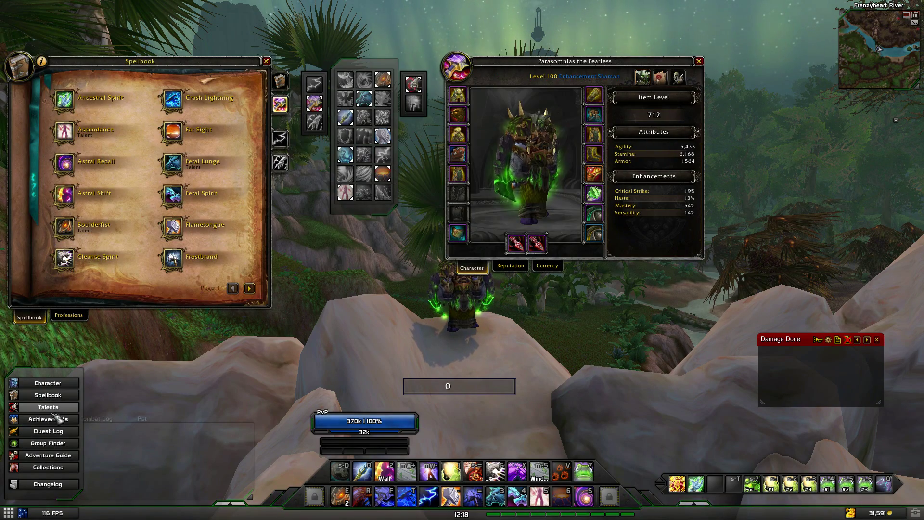
{"action": "key", "text": "p"}
{"action": "key", "text": "c"}
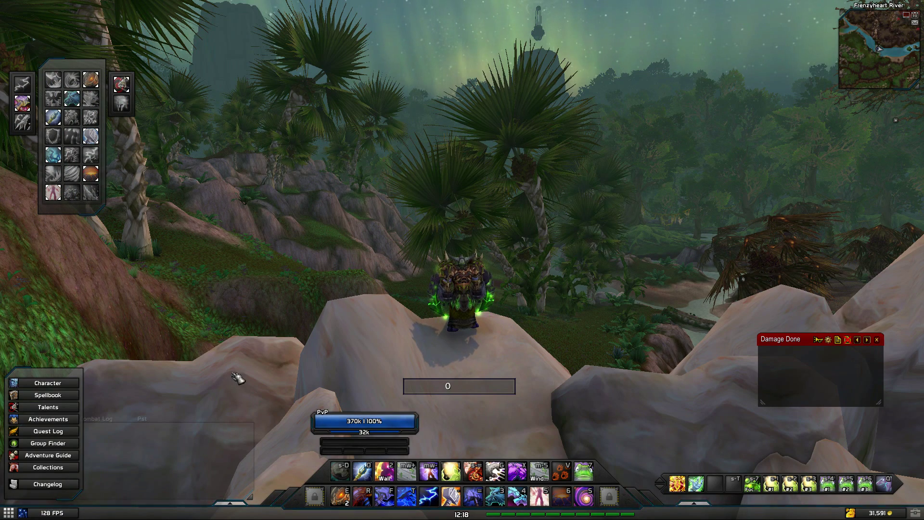
{"action": "left_click", "coordinate": [62, 514]}
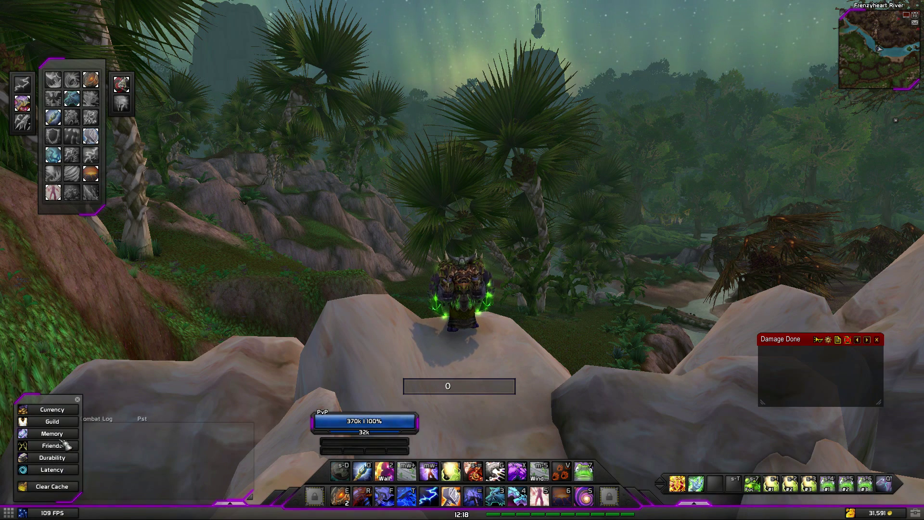
Preview Currency, Guild and Memory in the left info-bar slot
{"action": "left_click", "coordinate": [54, 411]}
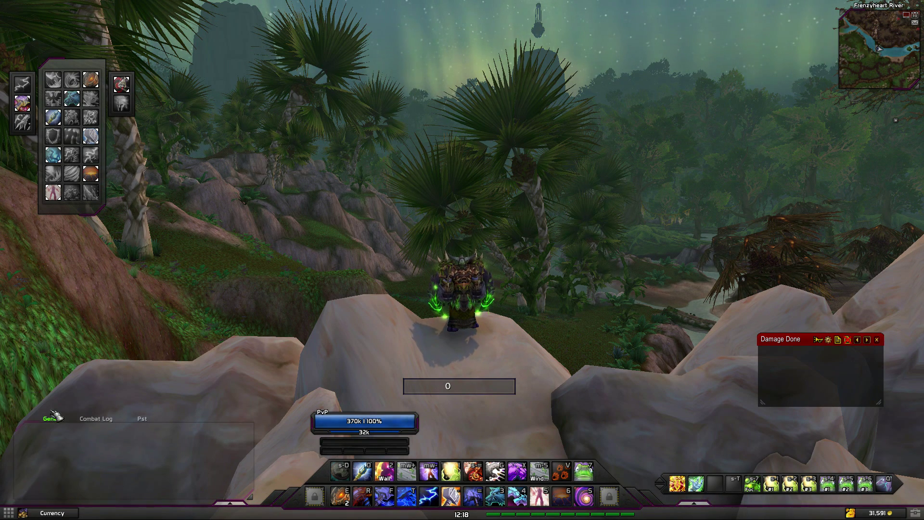
{"action": "mouse_move", "coordinate": [60, 513]}
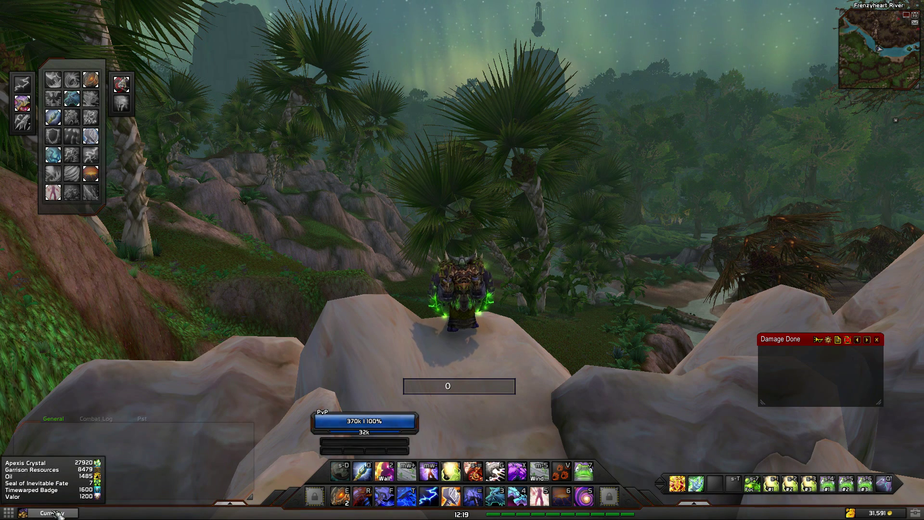
{"action": "left_click", "coordinate": [57, 514]}
{"action": "left_click", "coordinate": [53, 423]}
{"action": "mouse_move", "coordinate": [57, 514]}
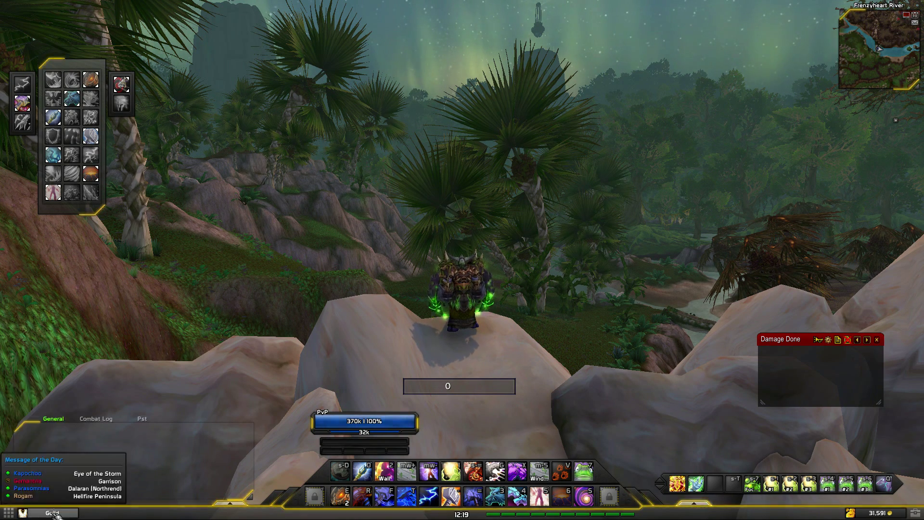
{"action": "left_click", "coordinate": [57, 514]}
{"action": "left_click", "coordinate": [52, 434]}
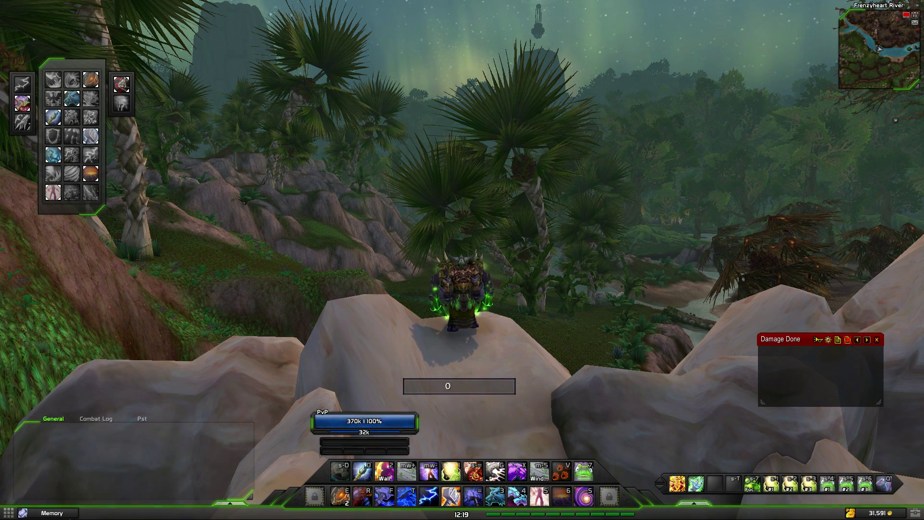
Preview Latency and Friends, return the left slot to Framerate, and show the gold slot's choices
{"action": "left_click", "coordinate": [57, 514]}
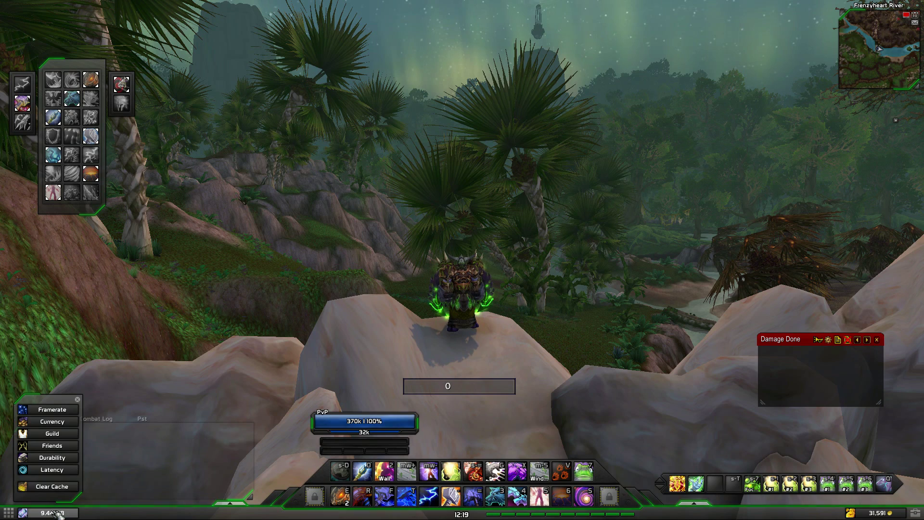
{"action": "left_click", "coordinate": [62, 474]}
{"action": "left_click", "coordinate": [48, 514]}
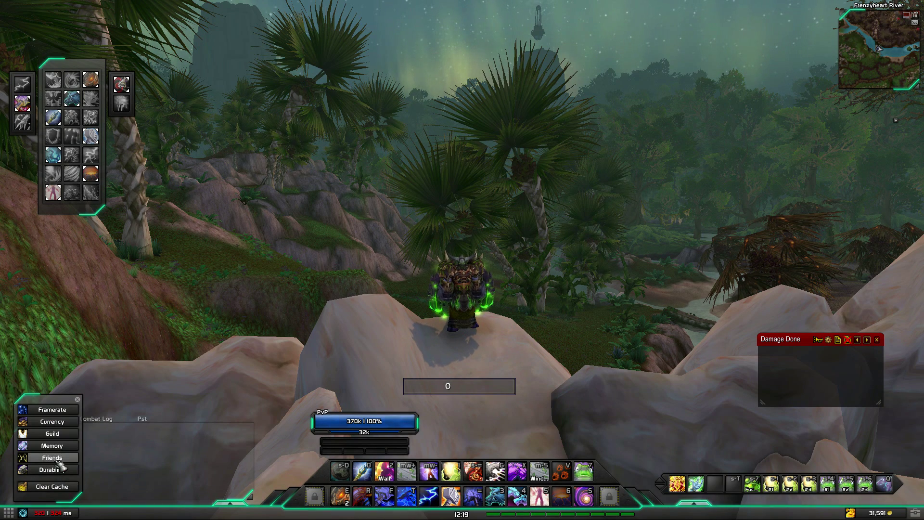
{"action": "left_click", "coordinate": [48, 469]}
{"action": "left_click", "coordinate": [59, 511]}
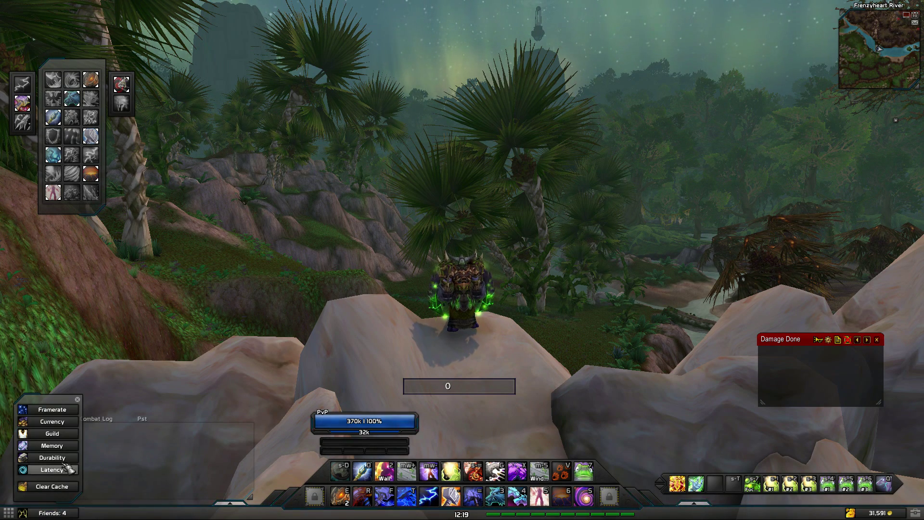
{"action": "left_click", "coordinate": [51, 410]}
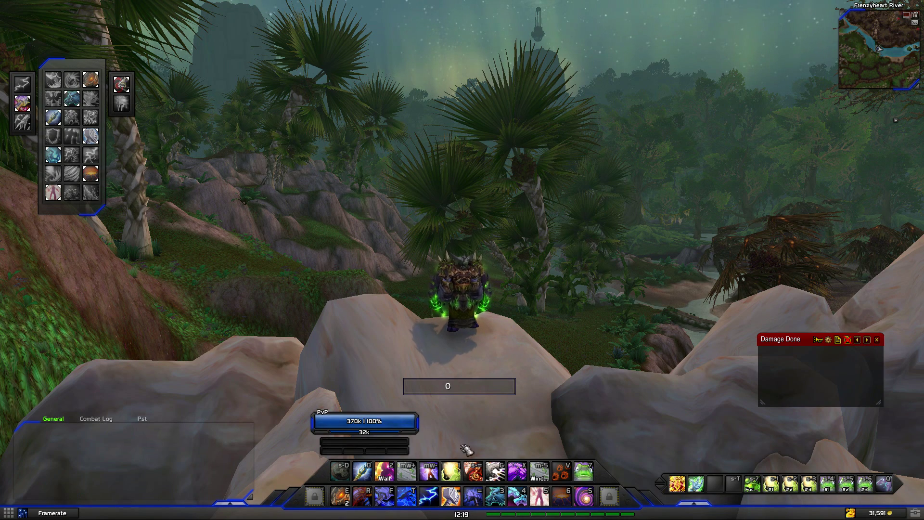
{"action": "left_click", "coordinate": [877, 514]}
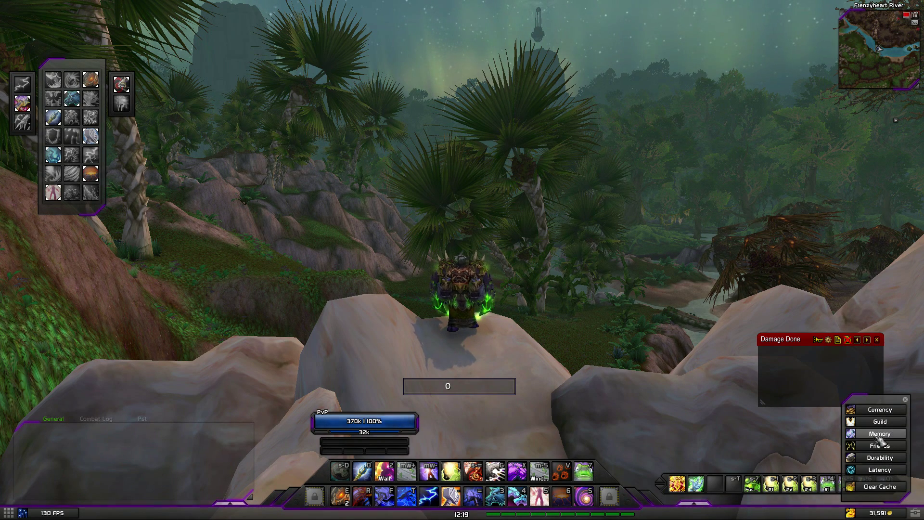
Show Durability, then Latency, then Money in the right slot, and unfade the right action bar
{"action": "left_click", "coordinate": [880, 458]}
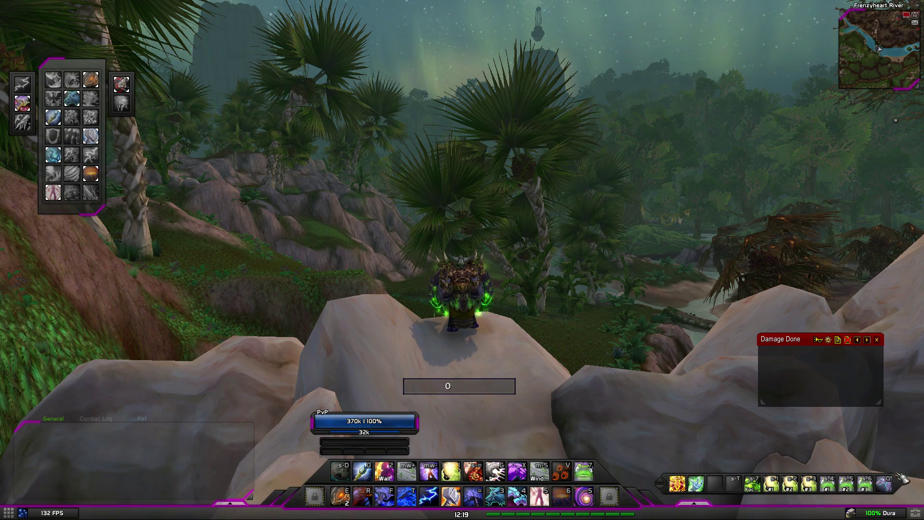
{"action": "left_click", "coordinate": [882, 515]}
{"action": "left_click", "coordinate": [884, 469]}
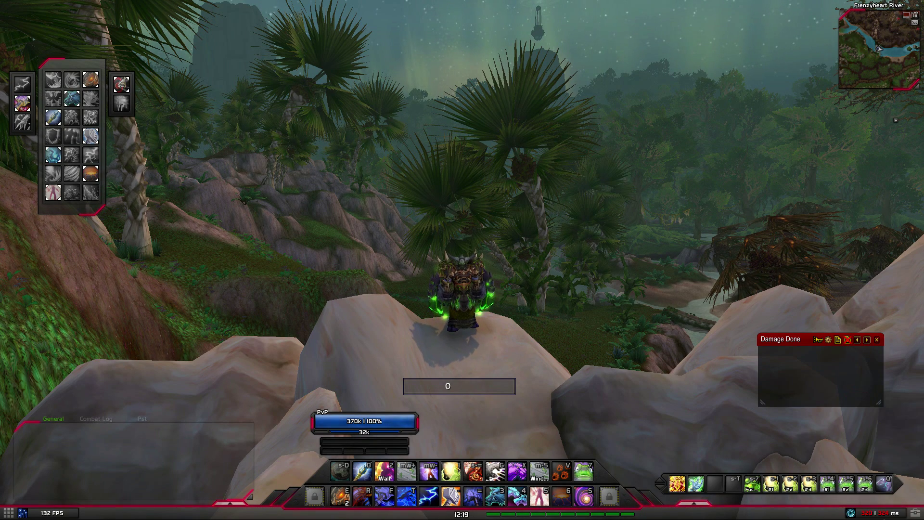
{"action": "left_click", "coordinate": [885, 513]}
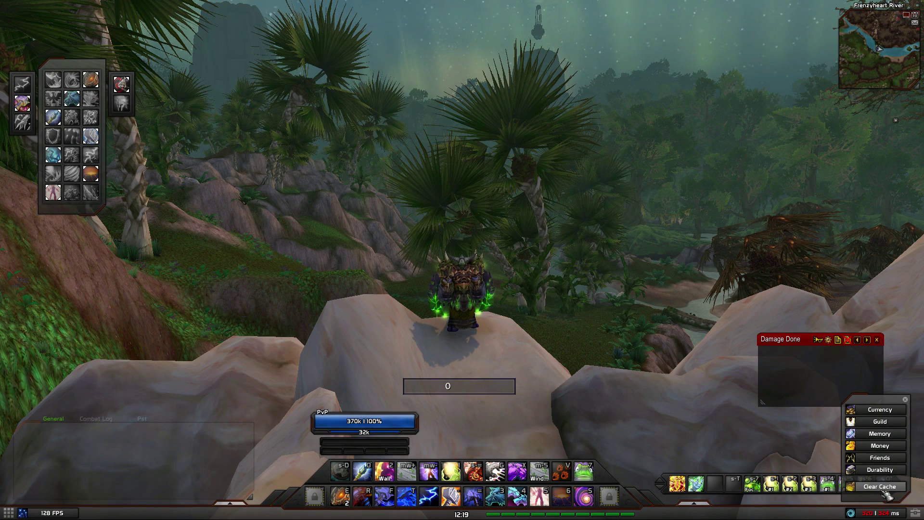
{"action": "left_click", "coordinate": [879, 446]}
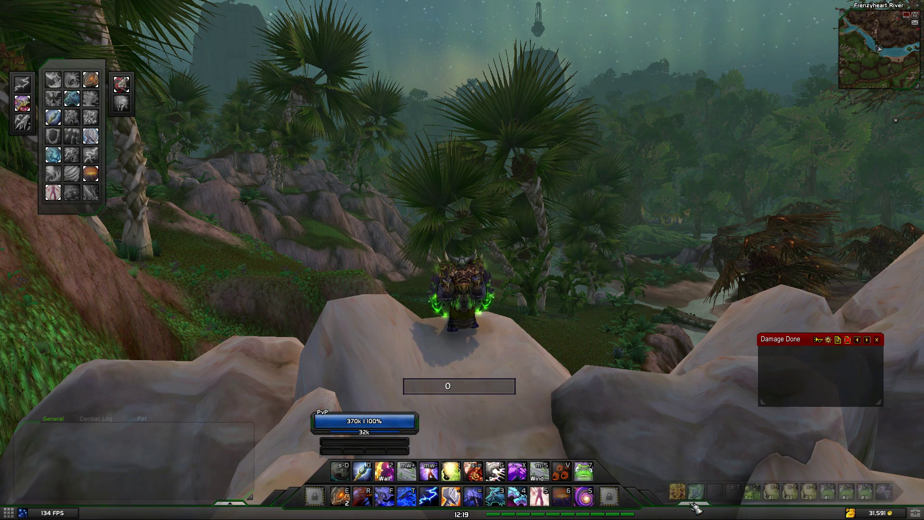
{"action": "left_click", "coordinate": [693, 504]}
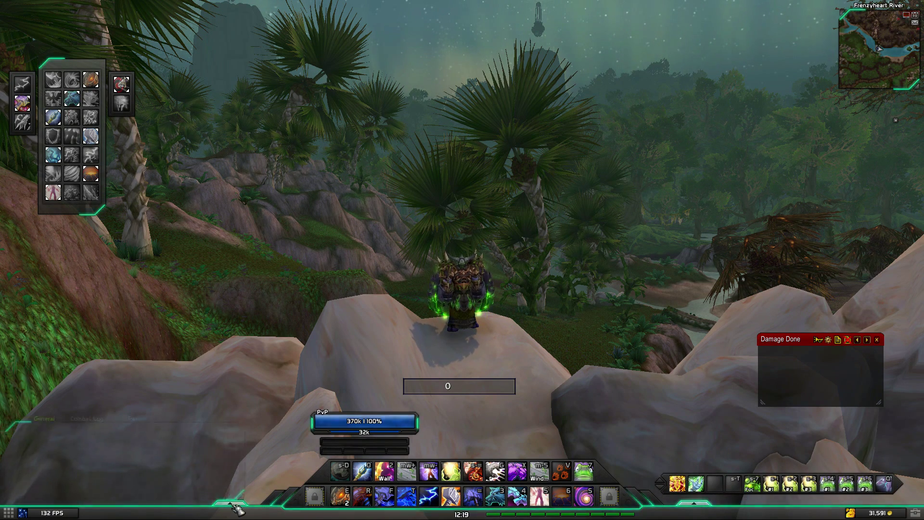
Lock the General chat window from its tab's right-click menu
{"action": "right_click", "coordinate": [61, 423]}
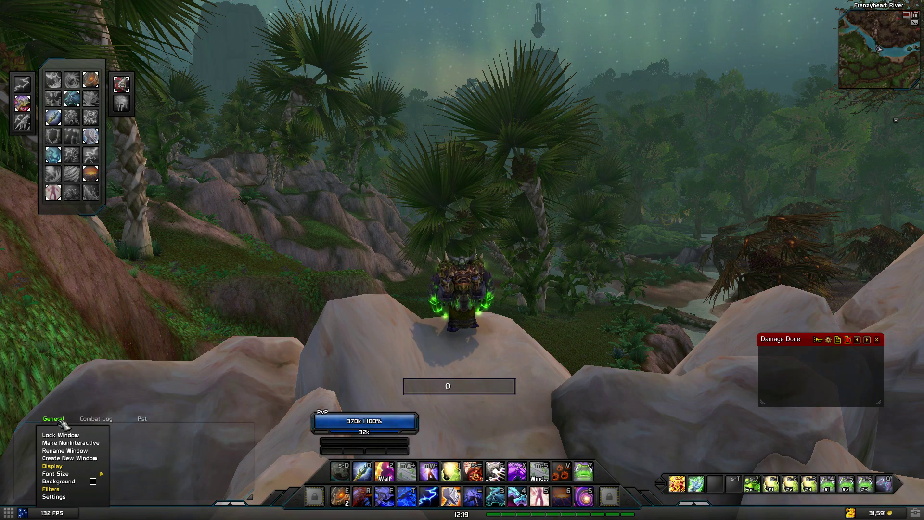
{"action": "left_click", "coordinate": [68, 434]}
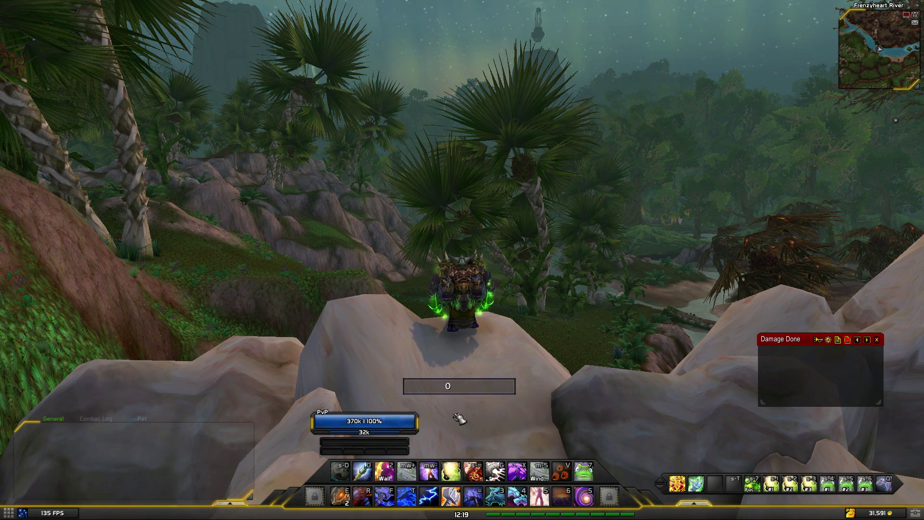
{"action": "key", "text": "Escape"}
{"action": "left_click", "coordinate": [469, 203]}
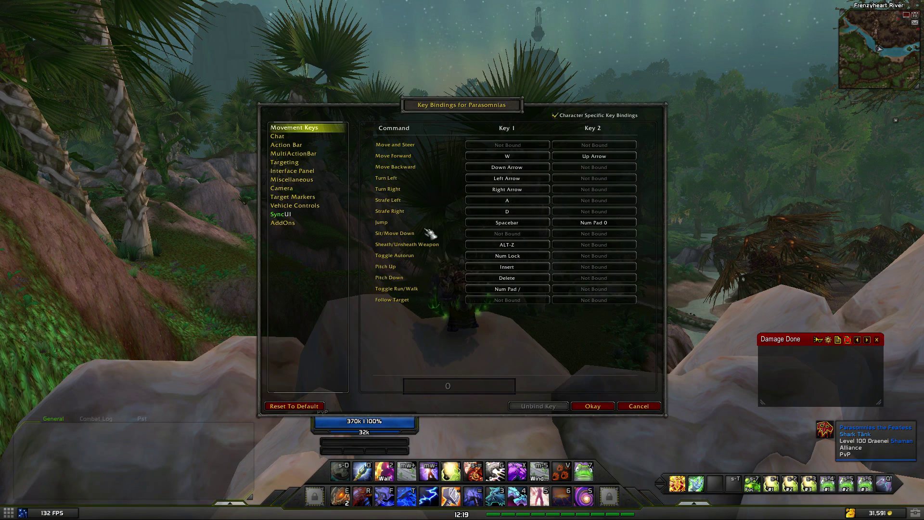
{"action": "left_click", "coordinate": [297, 144]}
{"action": "scroll", "coordinate": [448, 245], "scroll_direction": "down", "scroll_amount": 10}
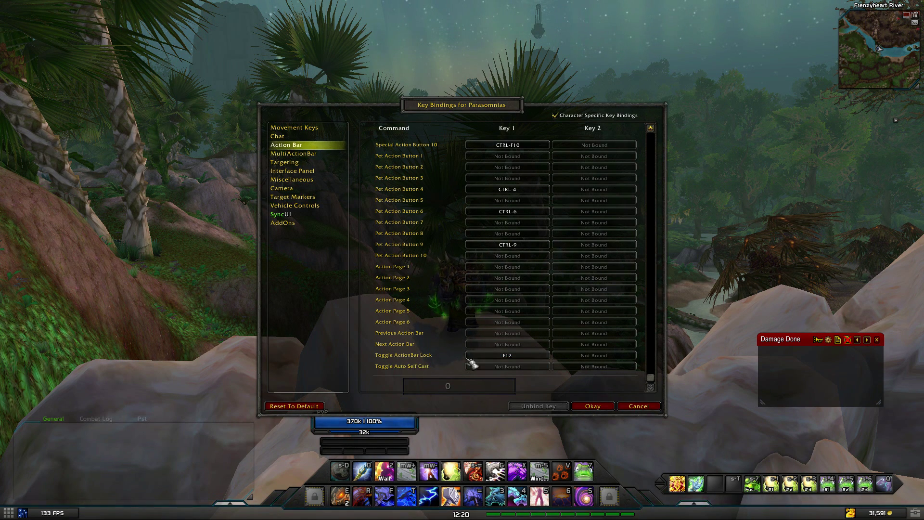
{"action": "left_click", "coordinate": [588, 406]}
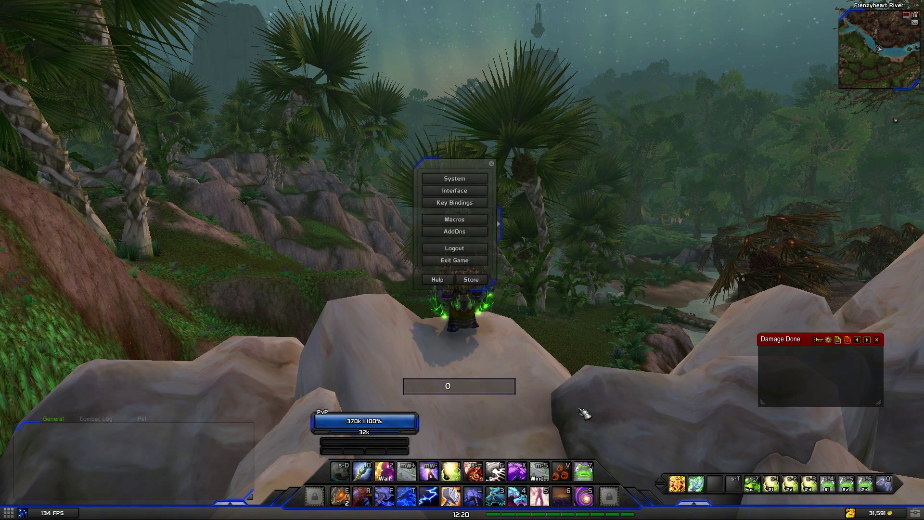
{"action": "key", "text": "Escape"}
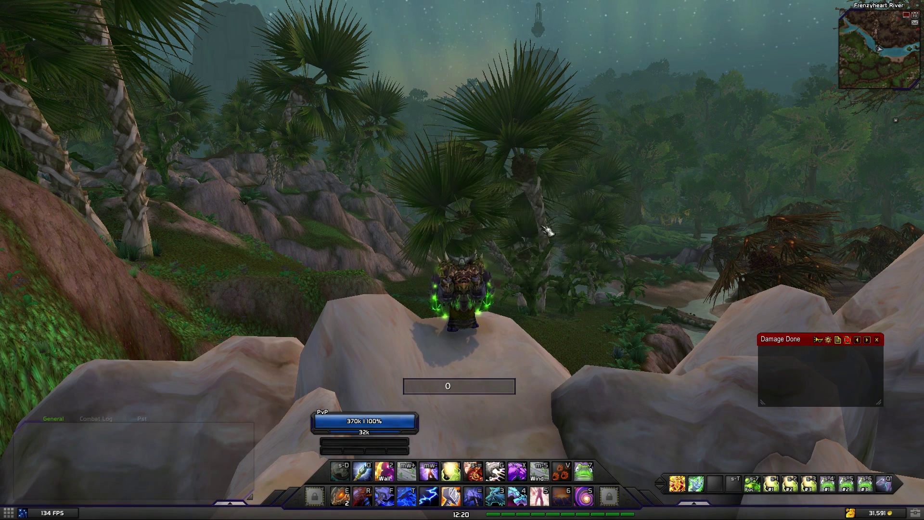
{"action": "left_click", "coordinate": [584, 471]}
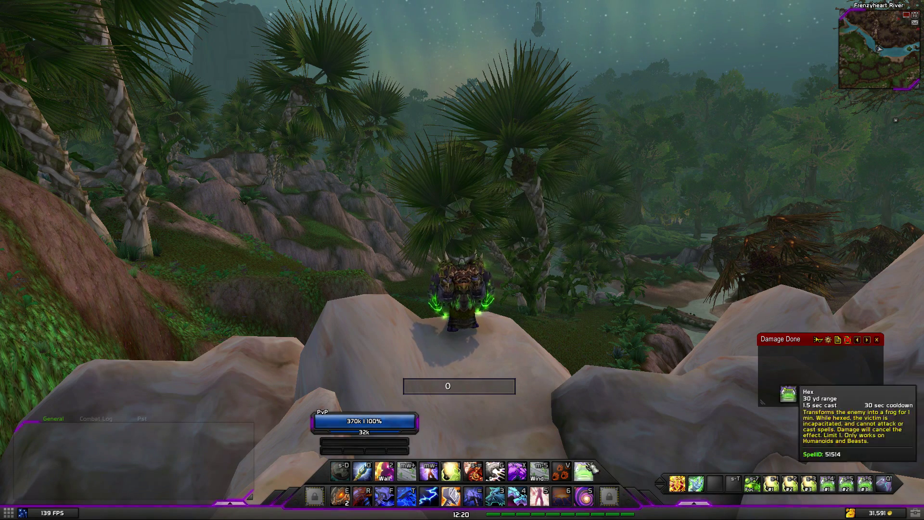